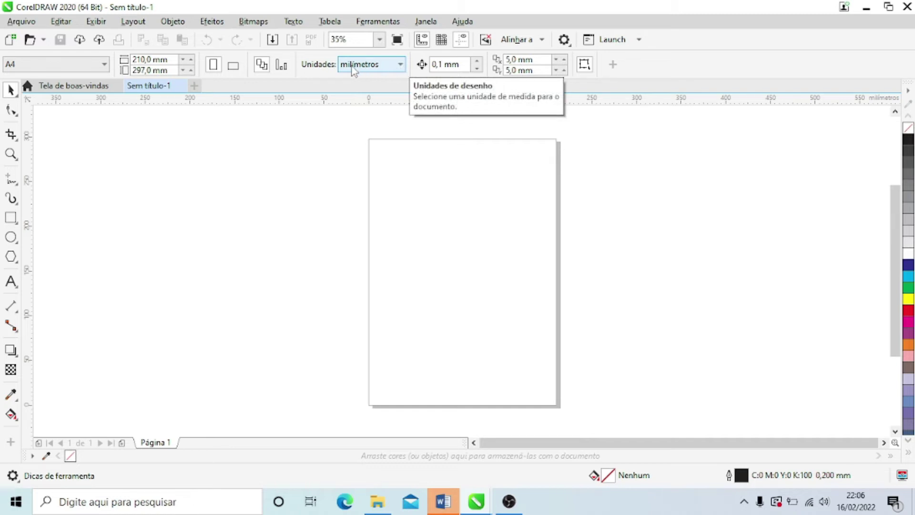
Switch the drawing units to centimetres and back to millimetres.
left_click(400, 67)
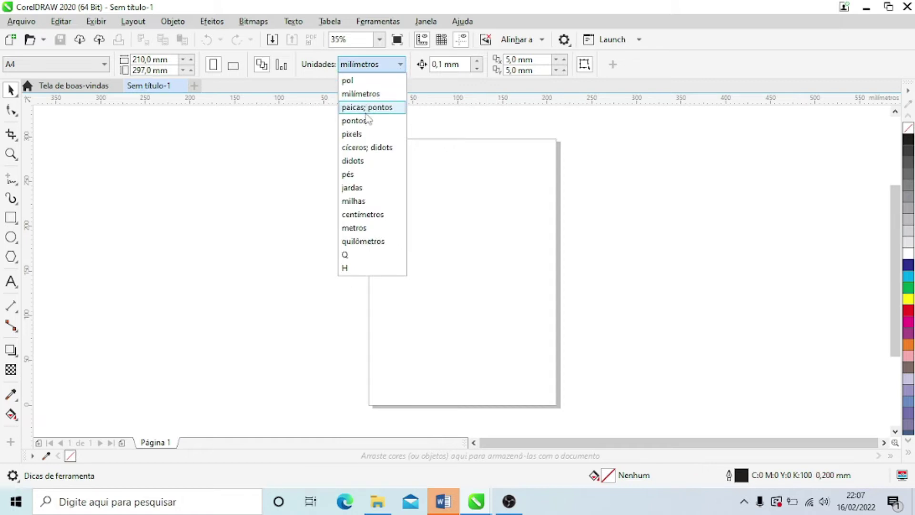
left_click(361, 216)
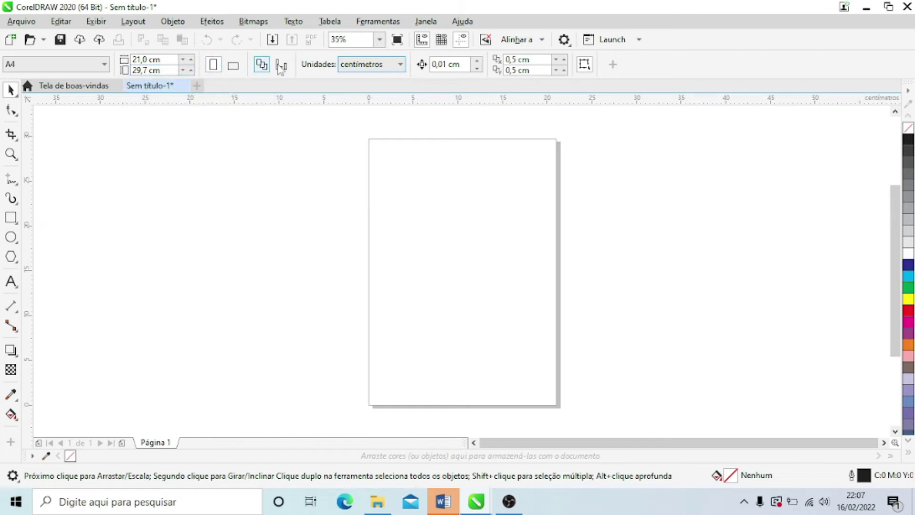
left_click(401, 65)
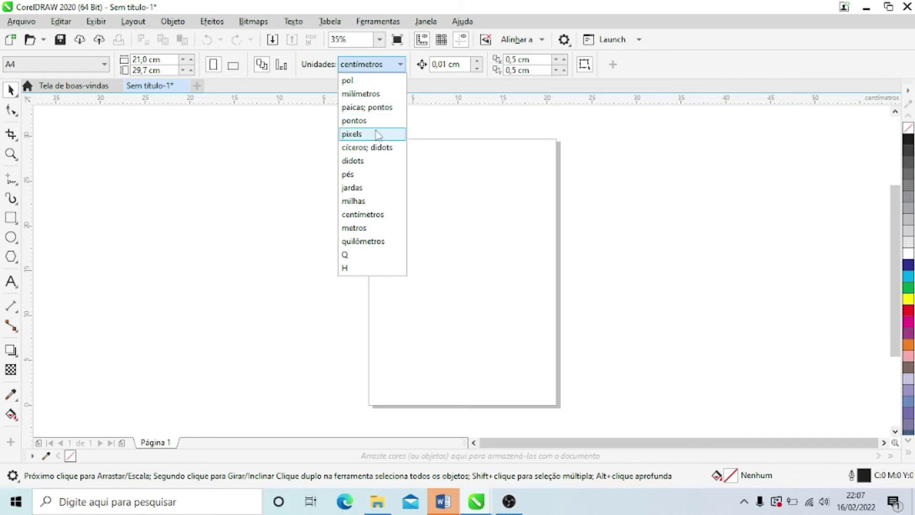
left_click(375, 94)
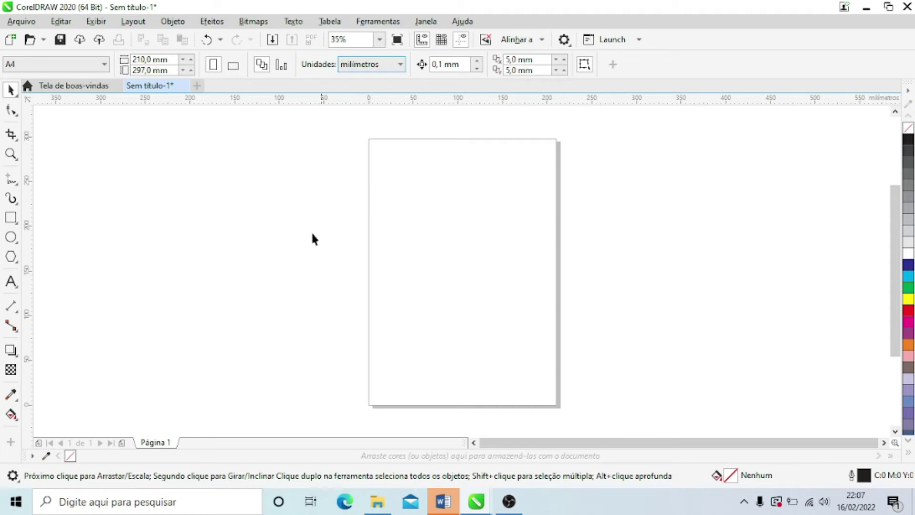
Draw a rectangle beside the page's left edge and set its size to 150 by 150 mm.
left_click(10, 218)
left_click_drag(196, 207, 272, 283)
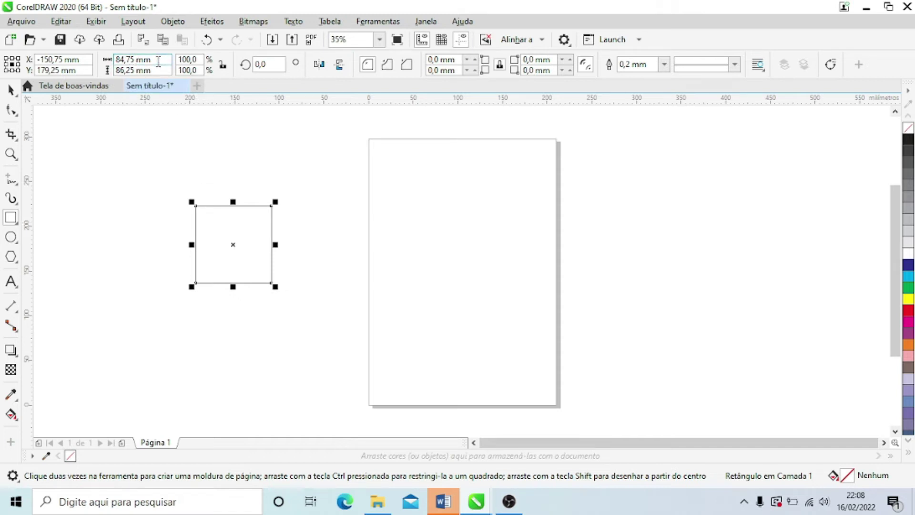
left_click_drag(159, 61, 114, 60)
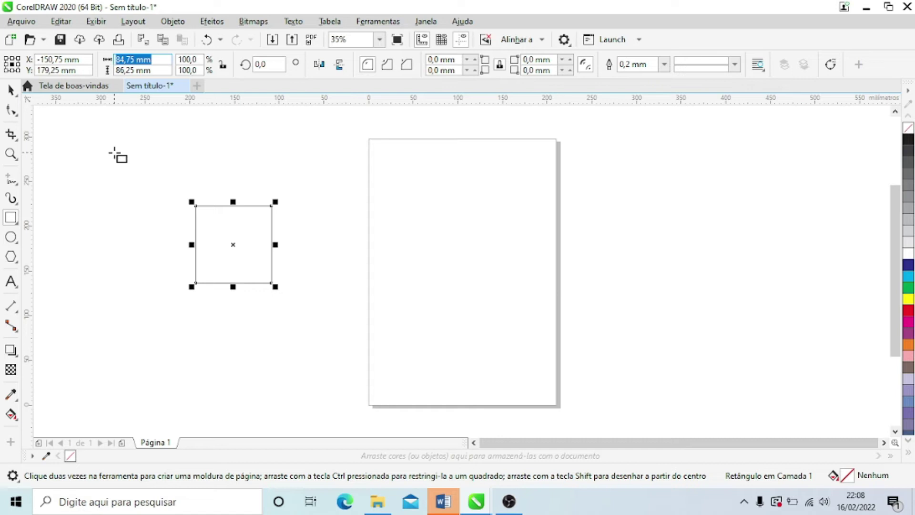
type("1")
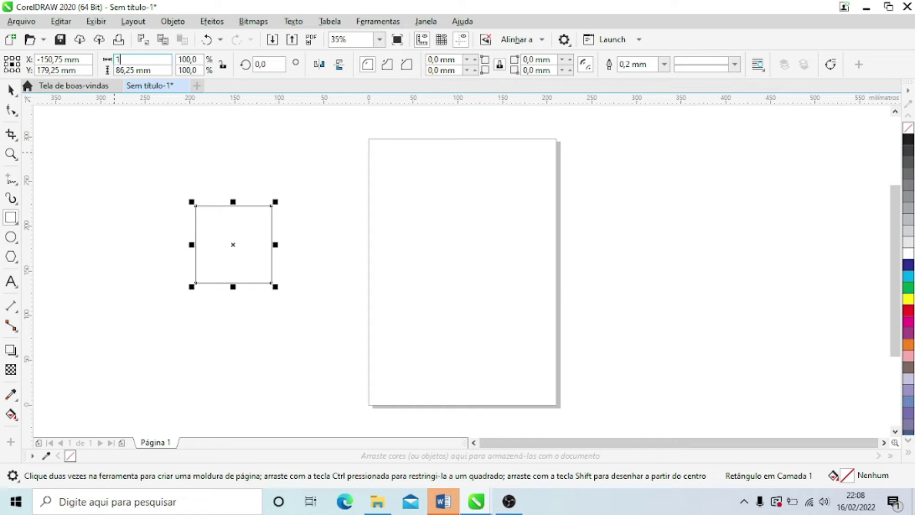
type("50")
key("Tab")
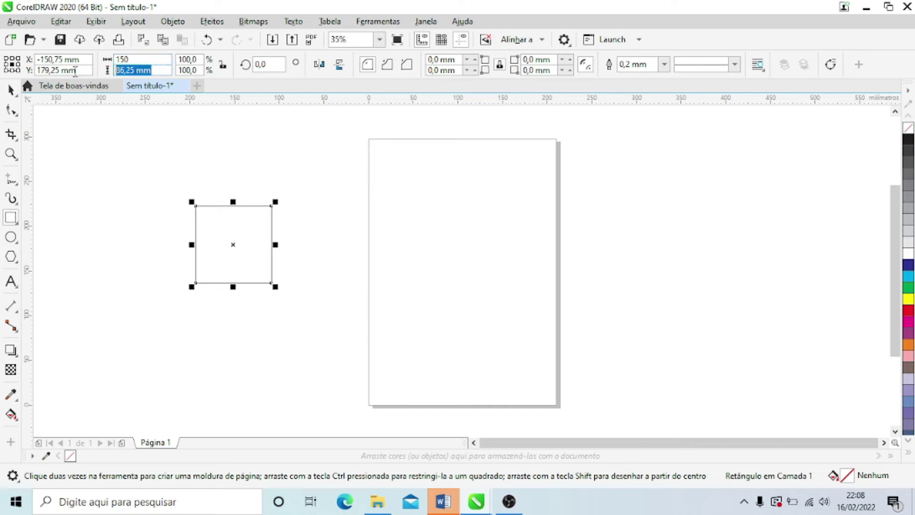
type("1")
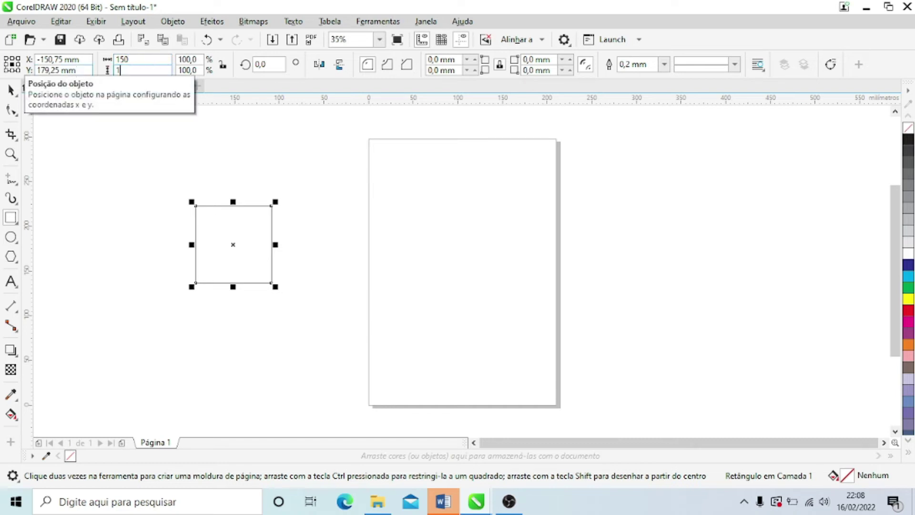
type("50")
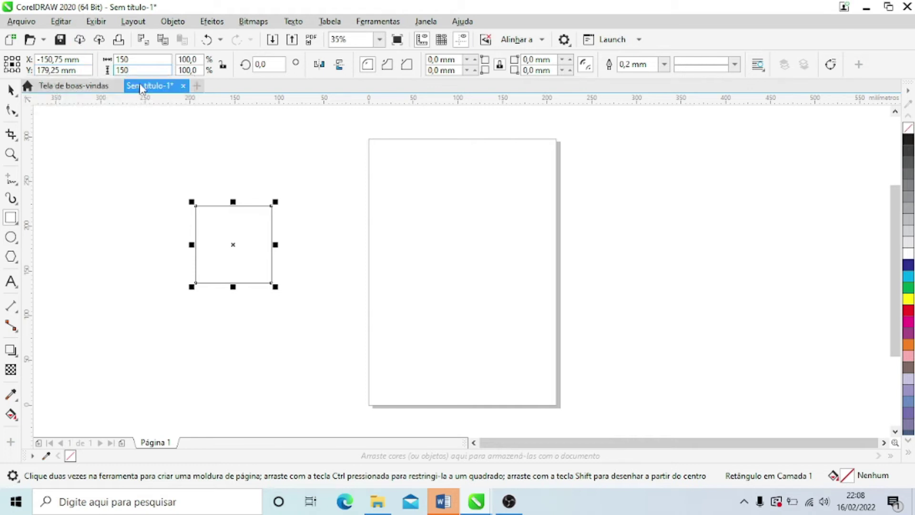
key("Return")
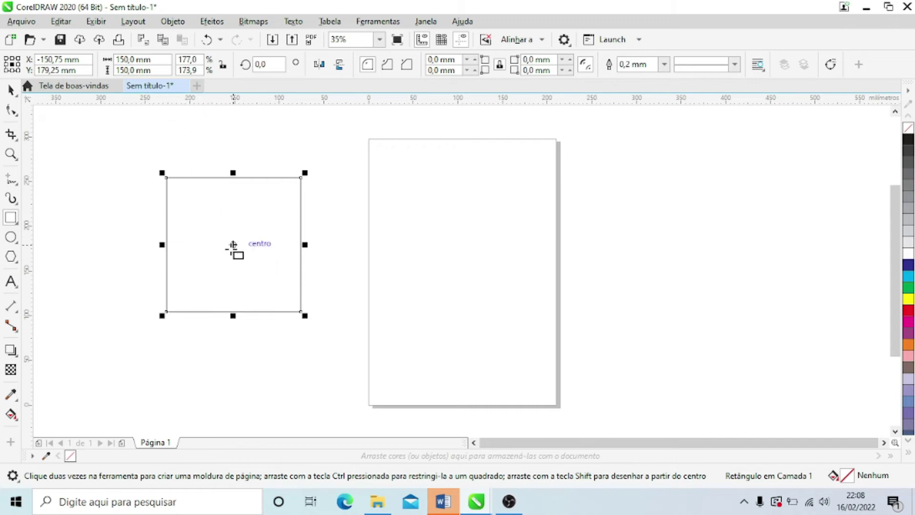
Move the square to the middle of the page and set its outline width to 2.0 mm.
left_click_drag(231, 245, 462, 270)
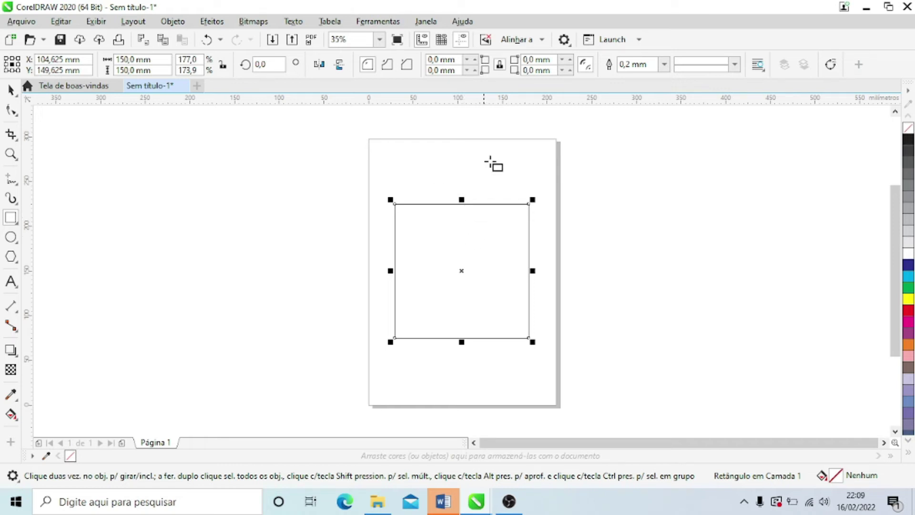
left_click(610, 67)
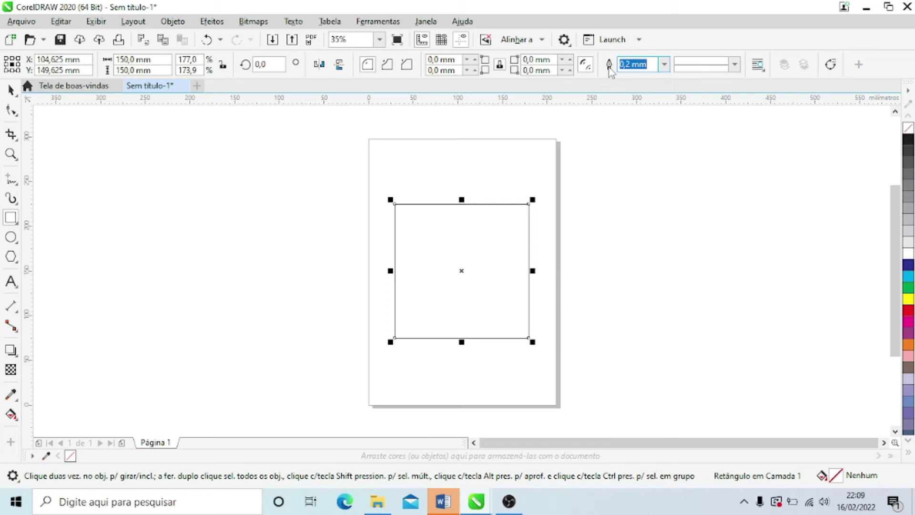
left_click(663, 65)
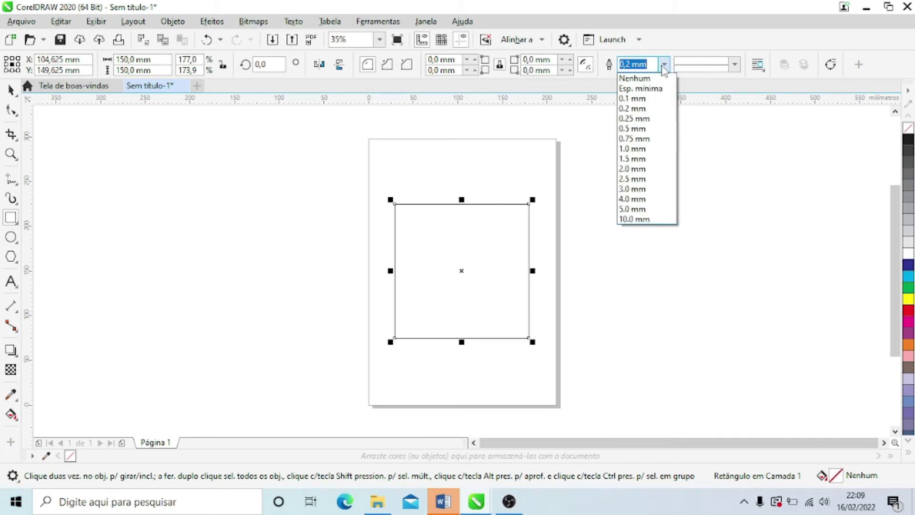
left_click(640, 170)
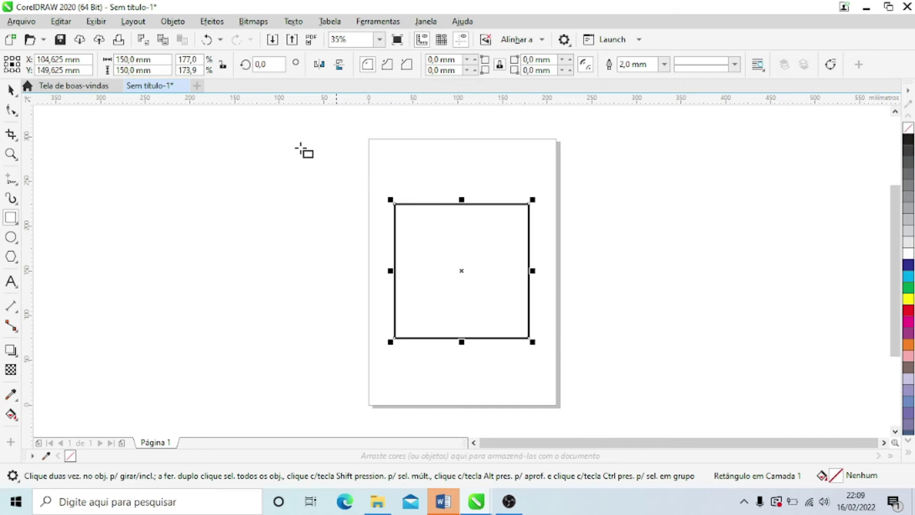
left_click(14, 91)
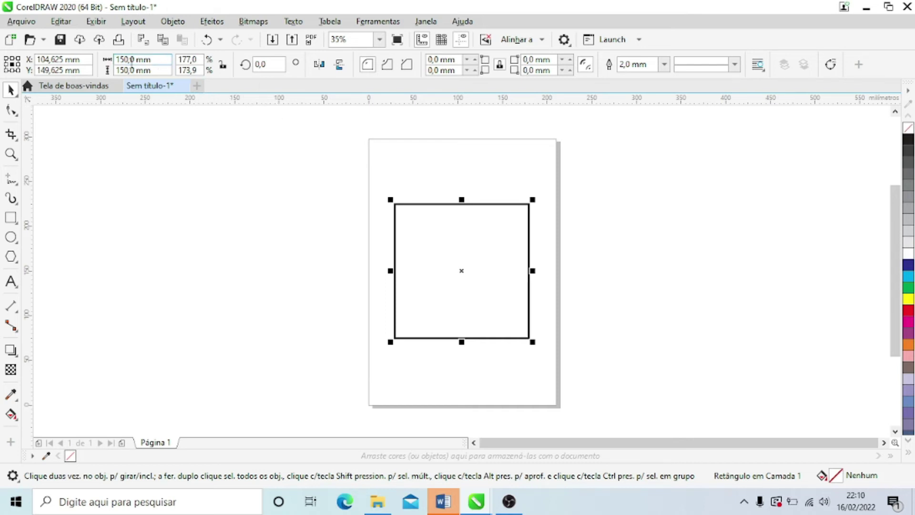
left_click(118, 42)
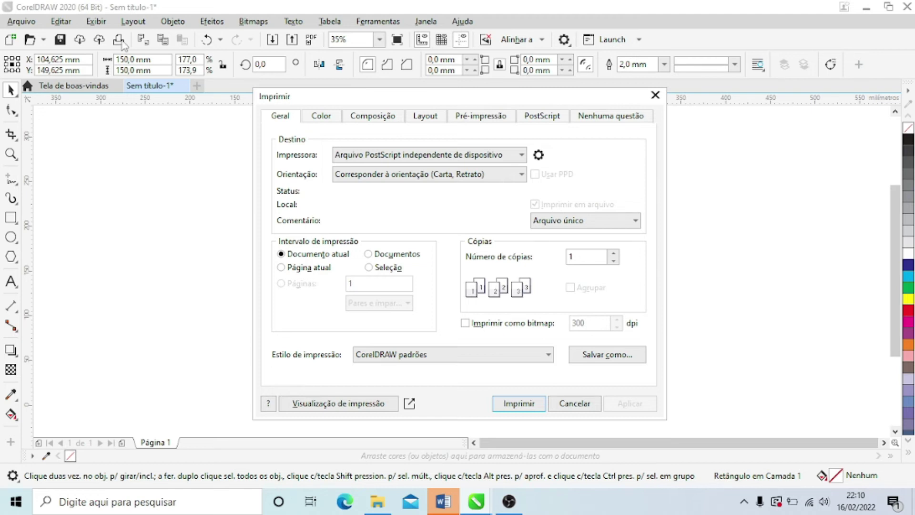
key("Return")
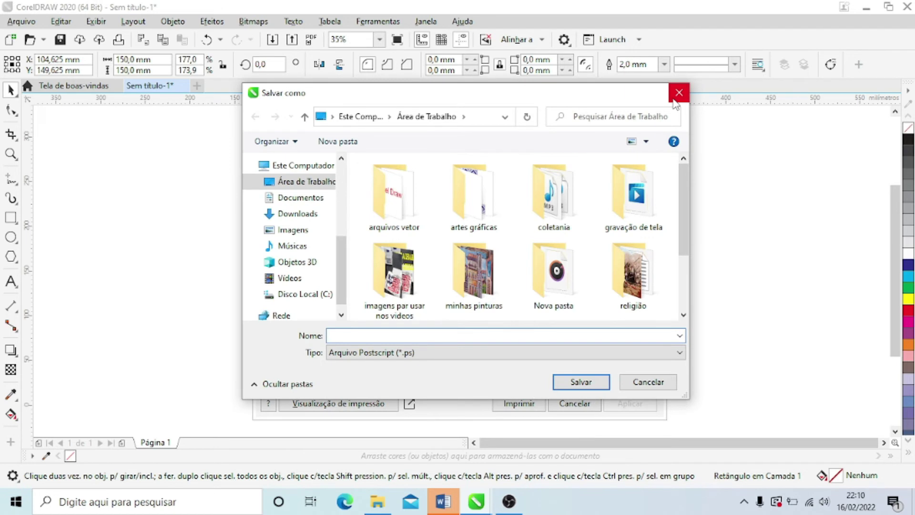
left_click(678, 94)
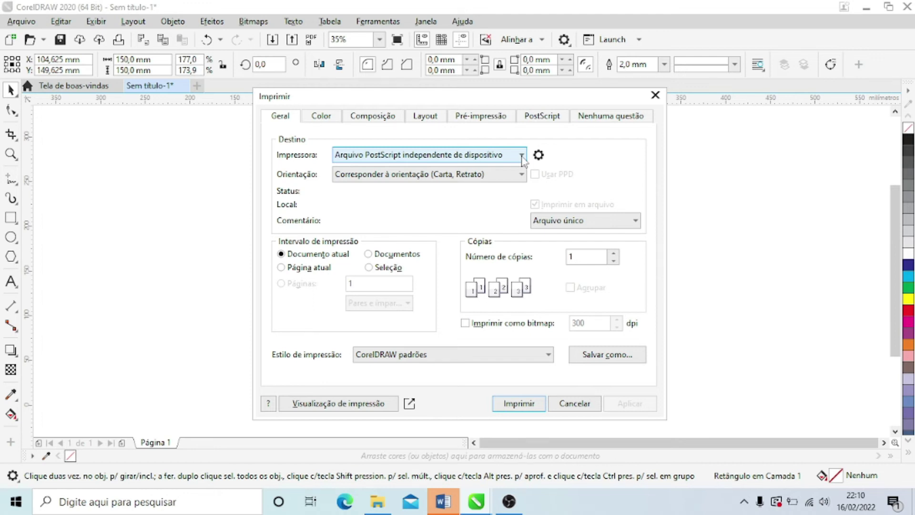
scroll(522, 159, "down", 1)
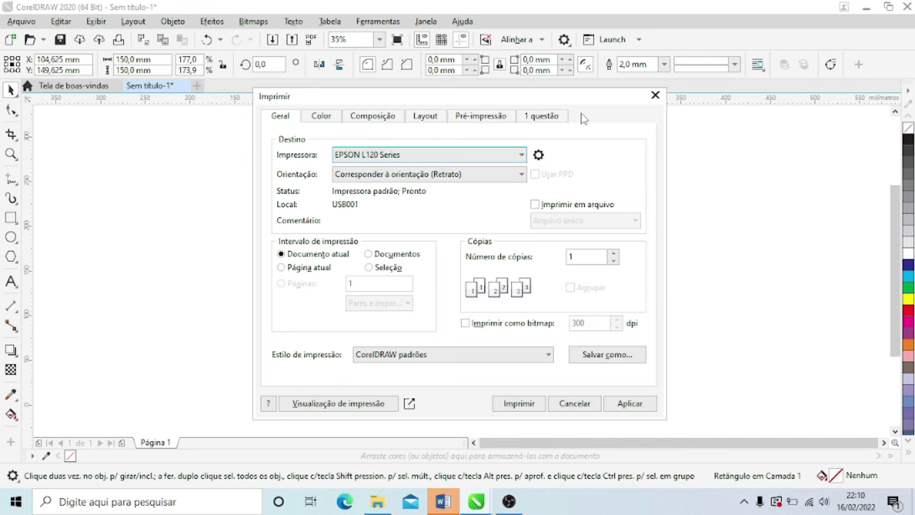
left_click(655, 95)
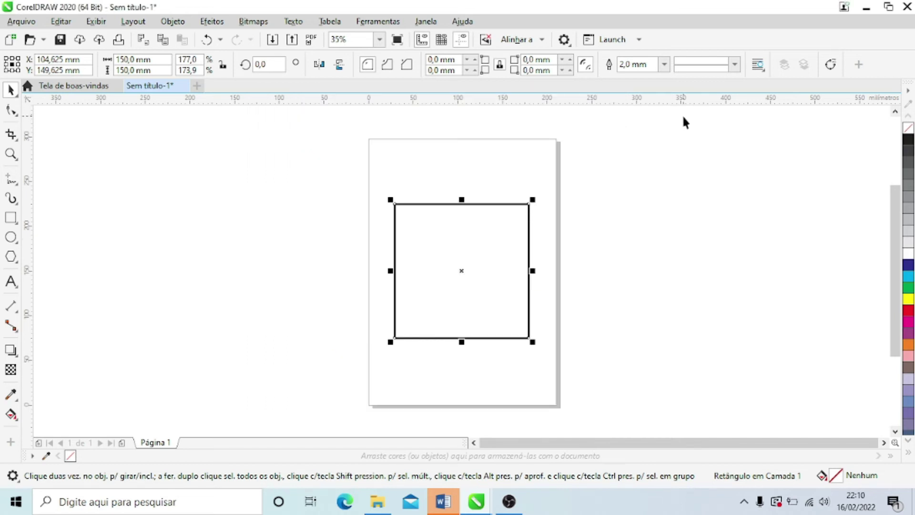
Colour the square's outline dark blue and print the document on the EPSON L120 Series printer.
right_click(909, 265)
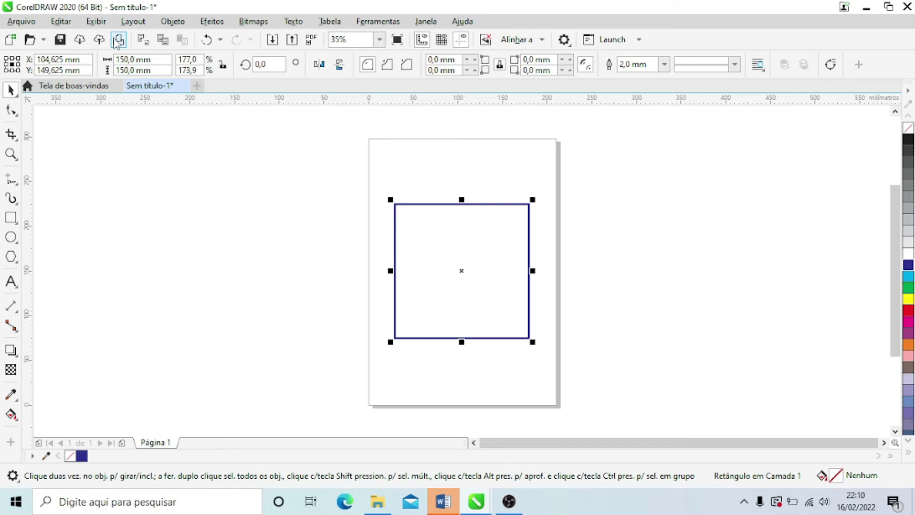
left_click(118, 40)
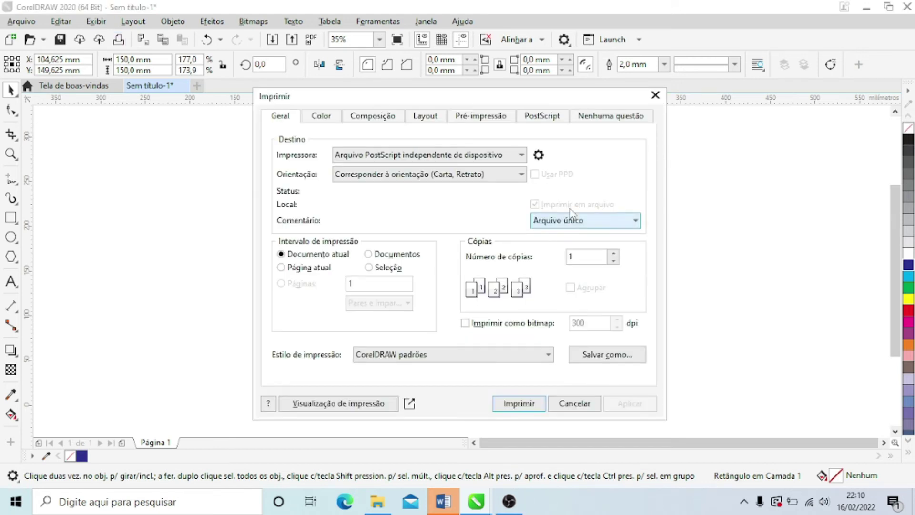
left_click(522, 155)
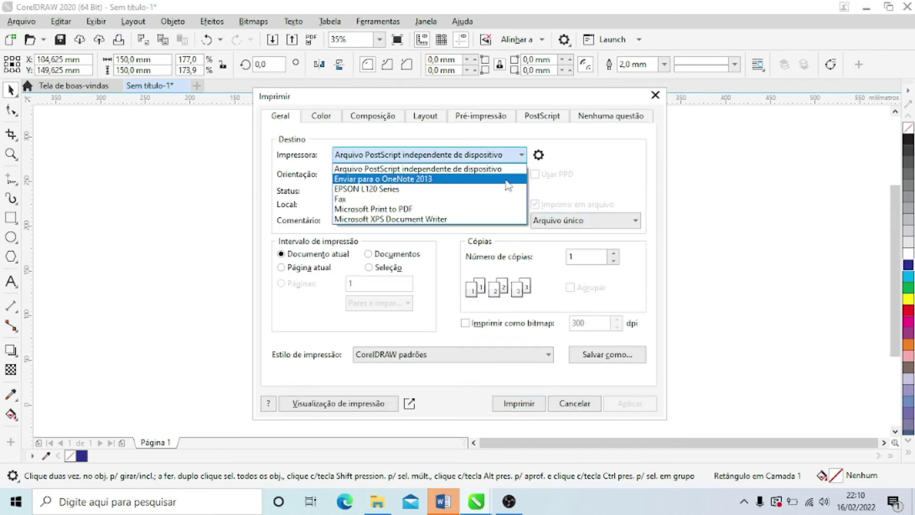
left_click(508, 188)
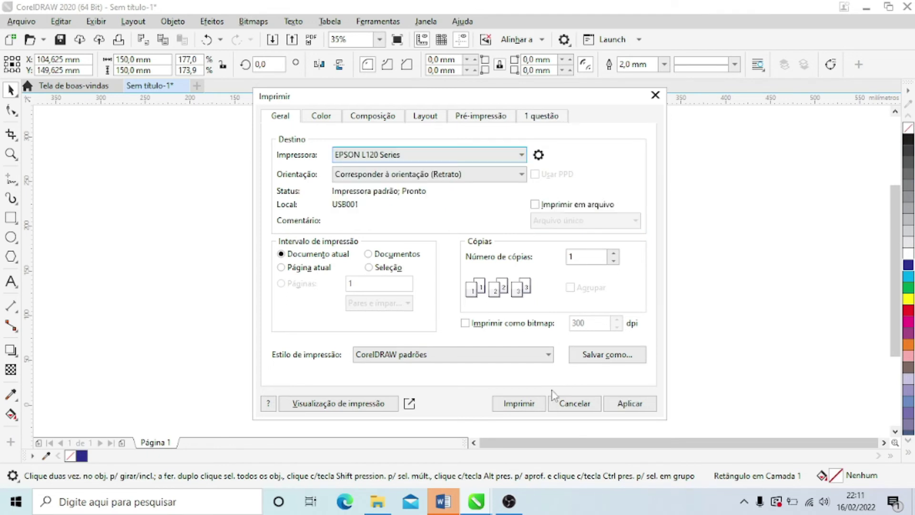
left_click(518, 404)
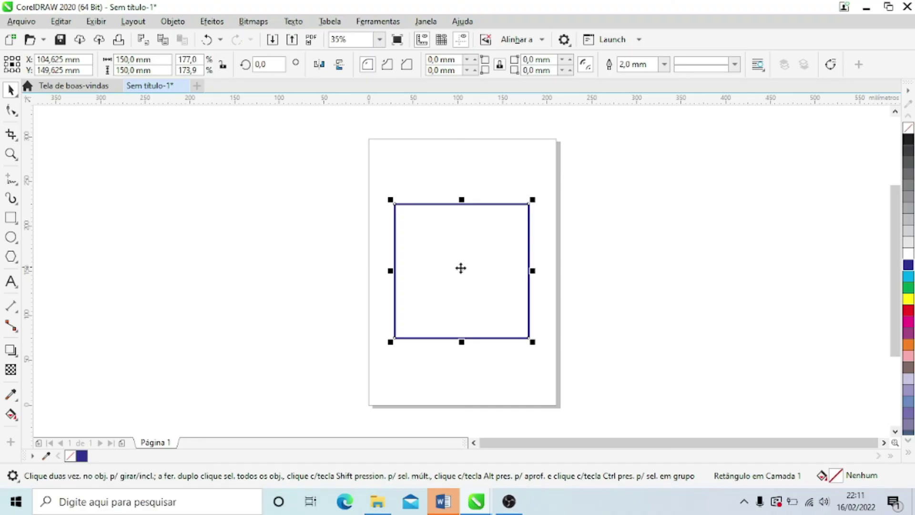
Move the blue square off the page to its left and add the artistic text "corel" on the page.
left_click_drag(465, 270, 195, 231)
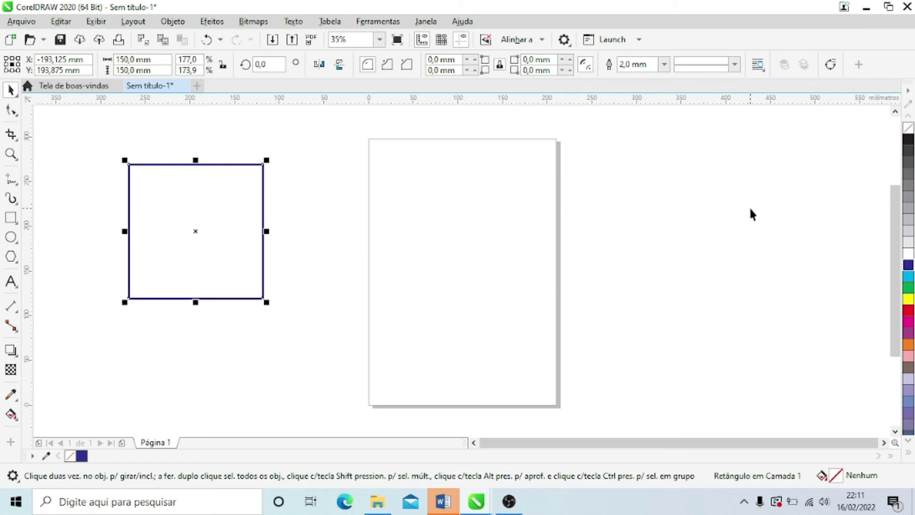
left_click(291, 221)
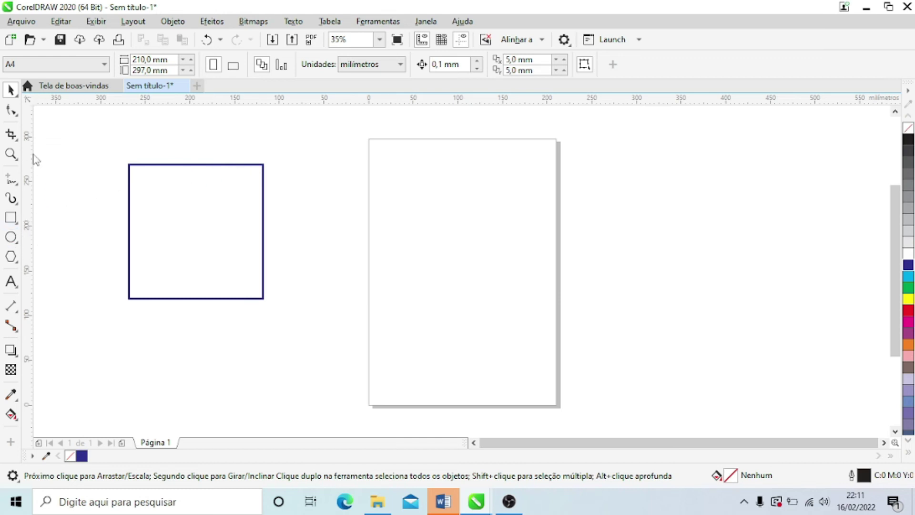
left_click(15, 285)
left_click(398, 227)
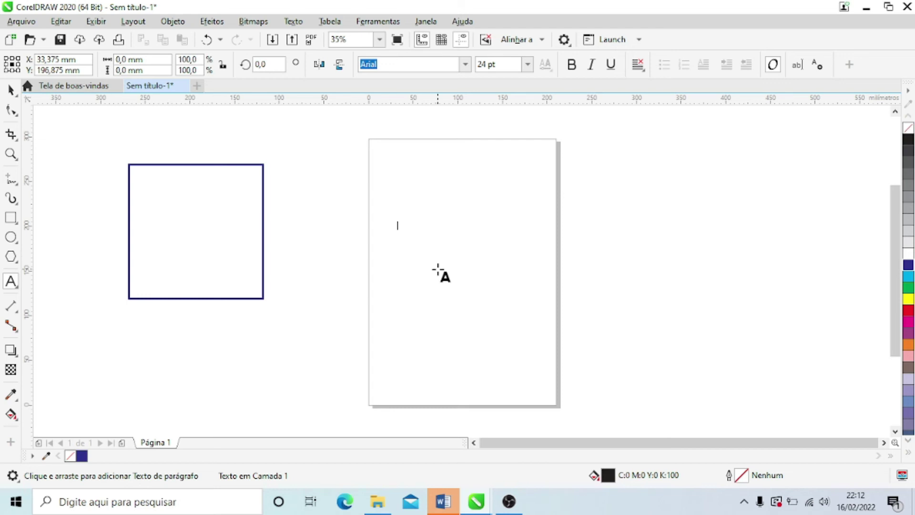
type("cor")
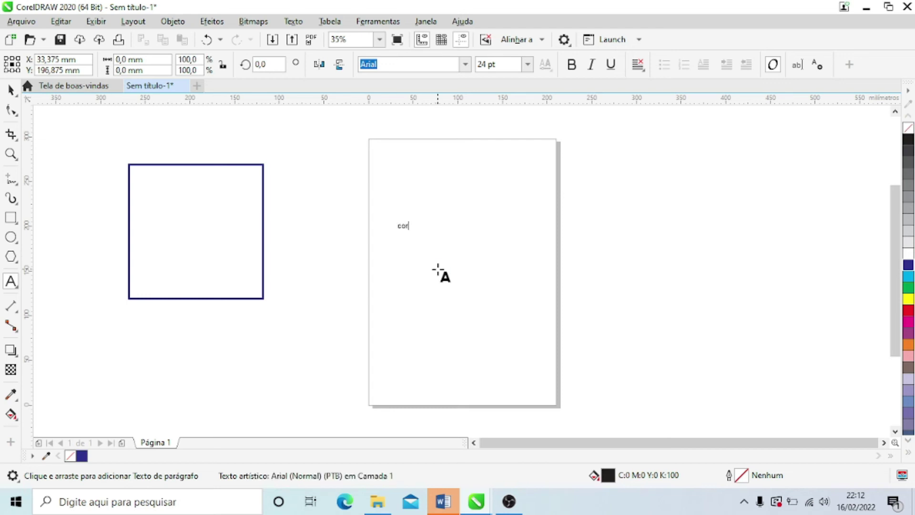
type("el")
Scale the "corel" text up proportionally to about 97 mm wide and 34 mm high.
left_click(416, 228)
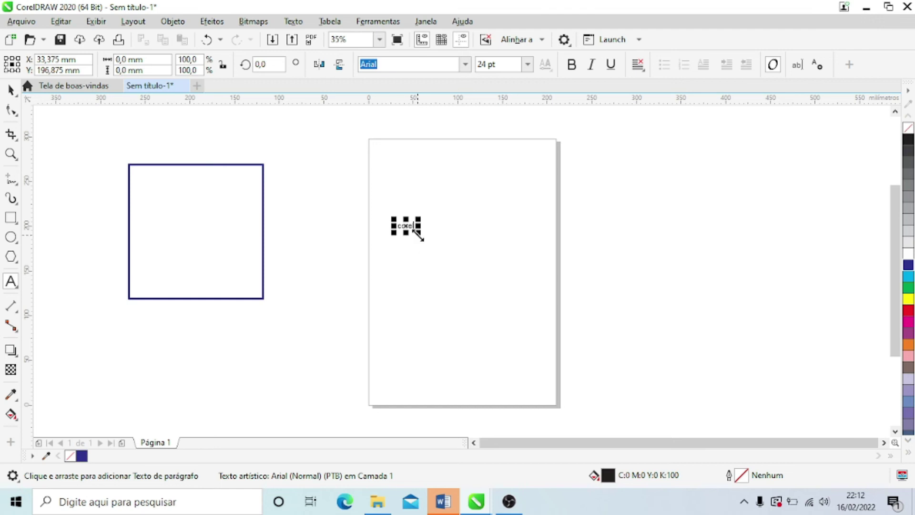
left_click_drag(419, 234, 486, 256)
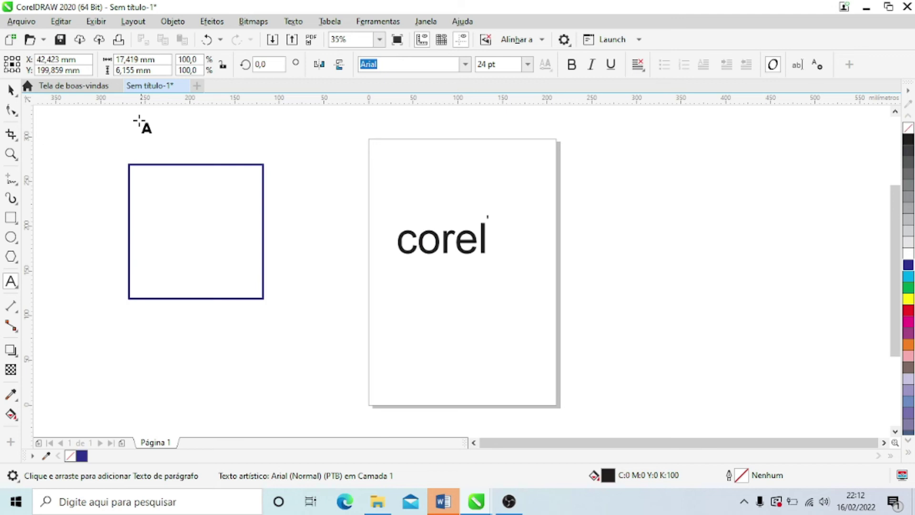
key("ctrl+space")
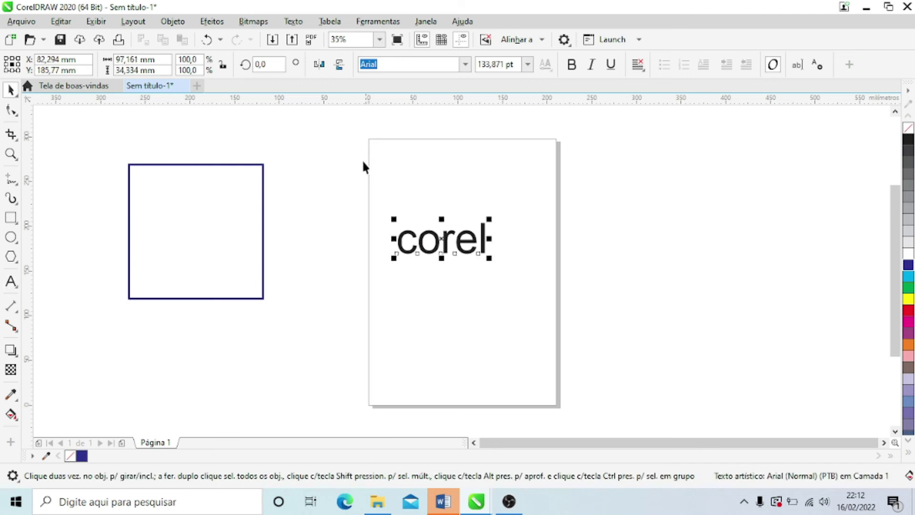
Postpone the system restart by one hour.
left_click(116, 59)
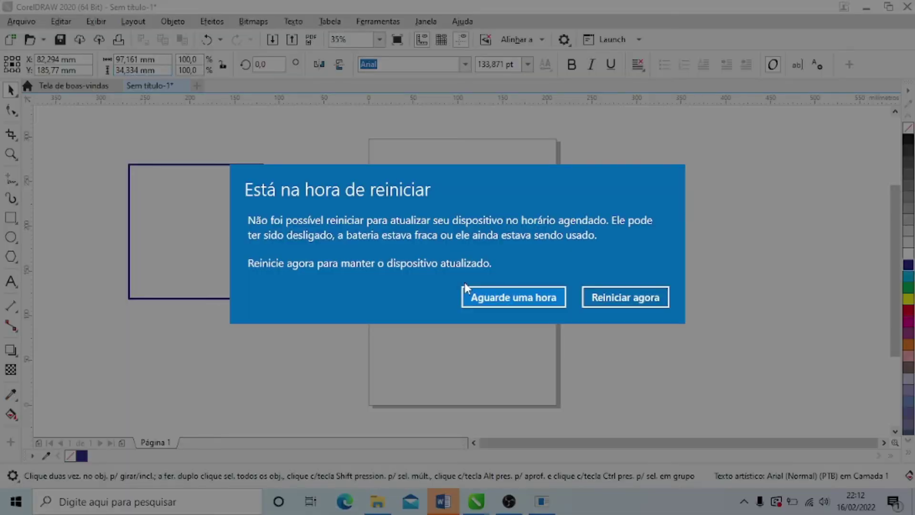
left_click(466, 289)
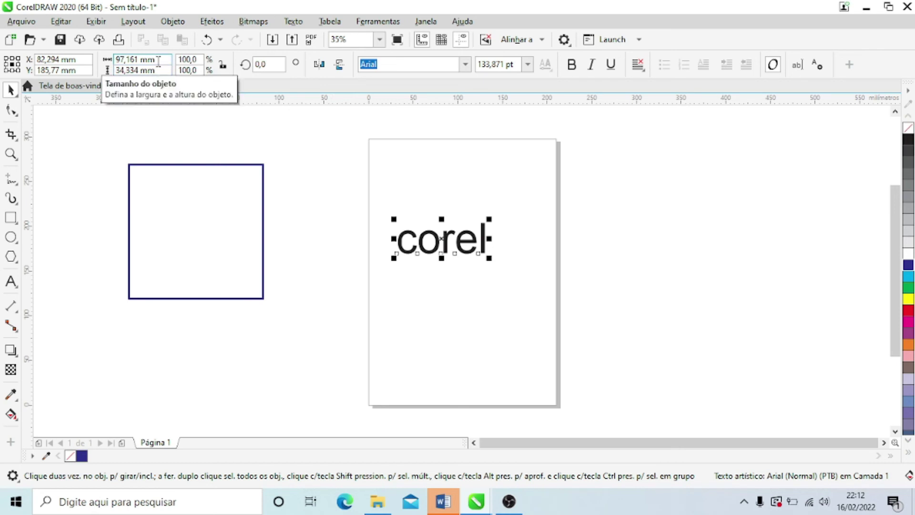
Set the "corel" text's width to 150 mm without scaling its height.
left_click(159, 61)
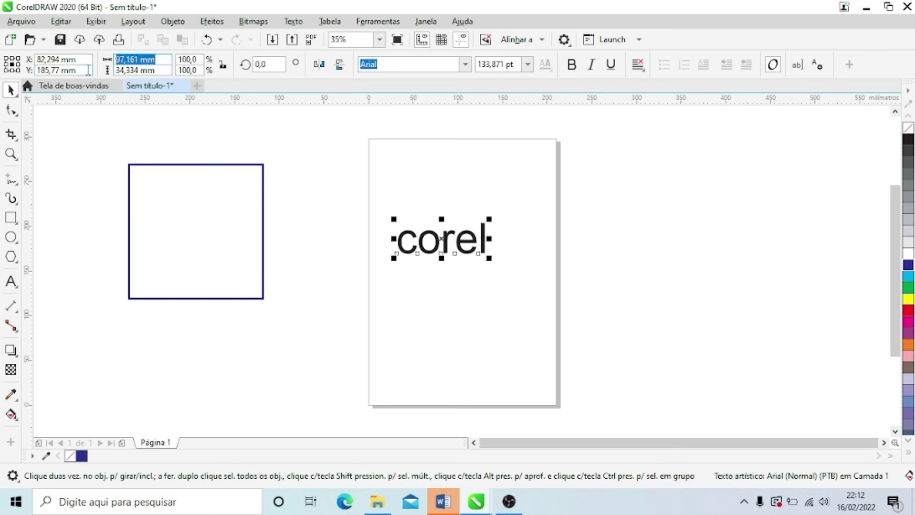
type("1")
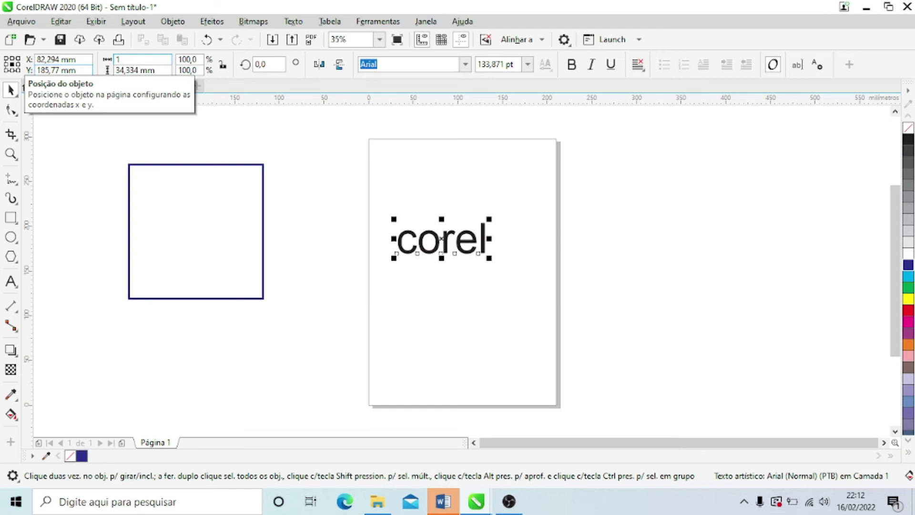
type("50")
key("Return")
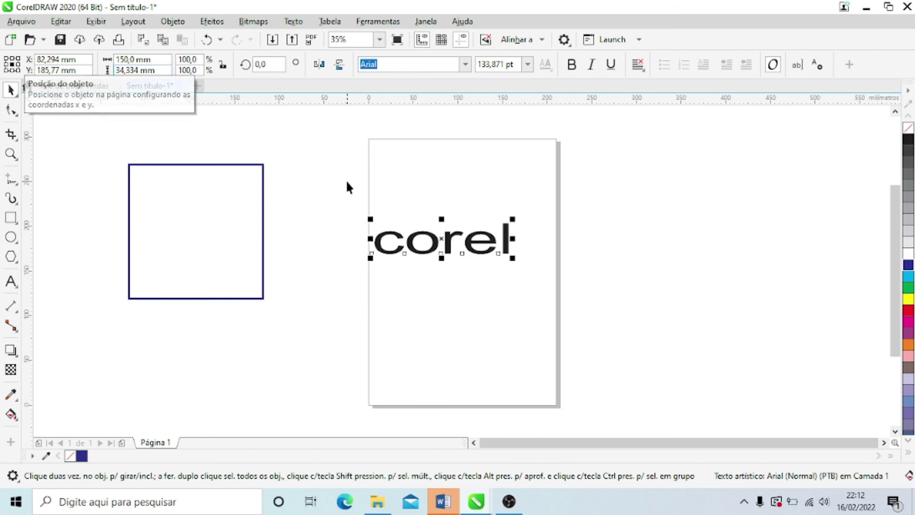
Lay the "corel" text over the blue square to compare their widths and return it to the upper part of the page.
left_click_drag(444, 241, 196, 192)
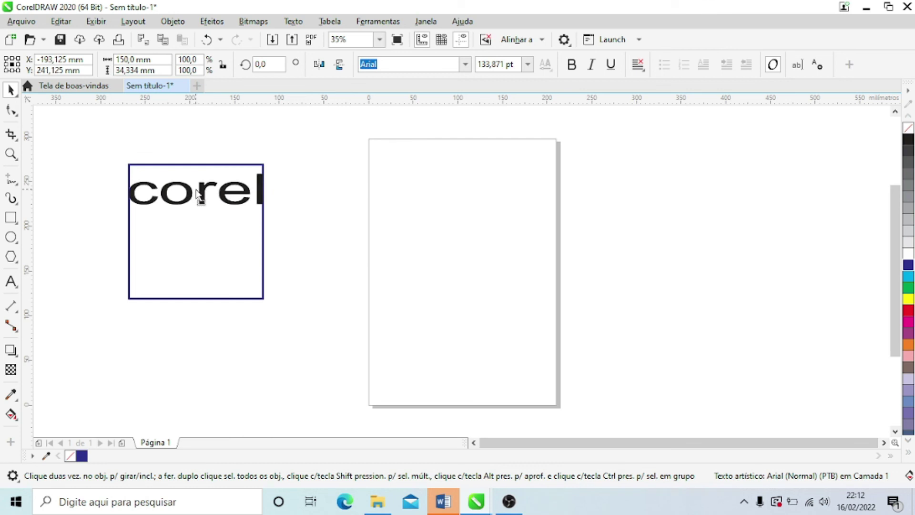
left_click(198, 194)
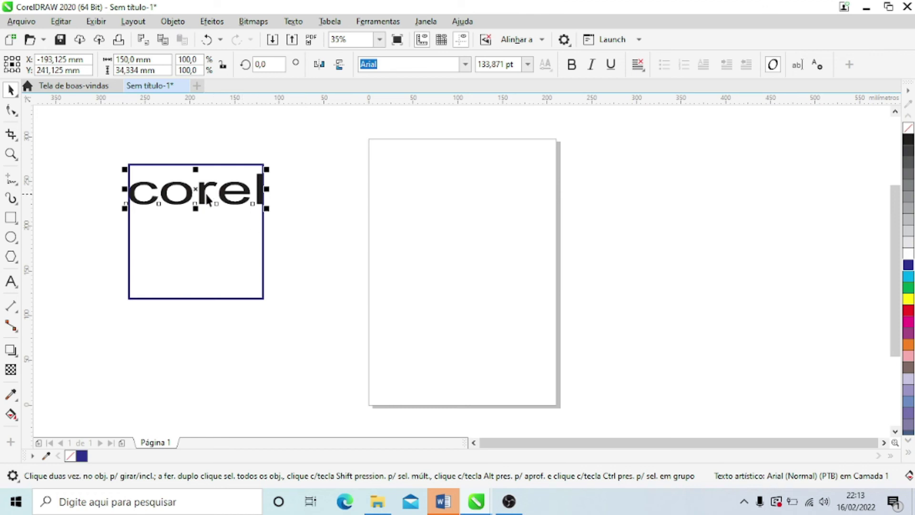
left_click_drag(206, 197, 463, 171)
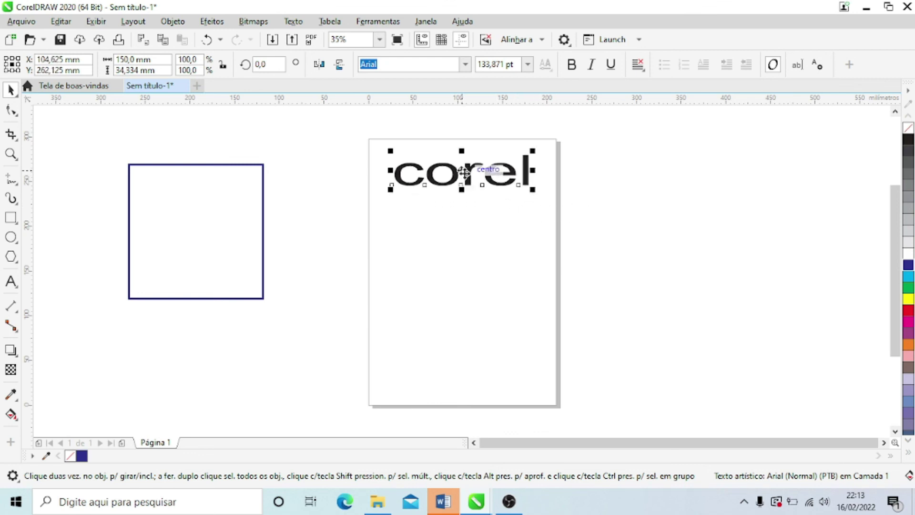
left_click_drag(463, 177, 463, 209)
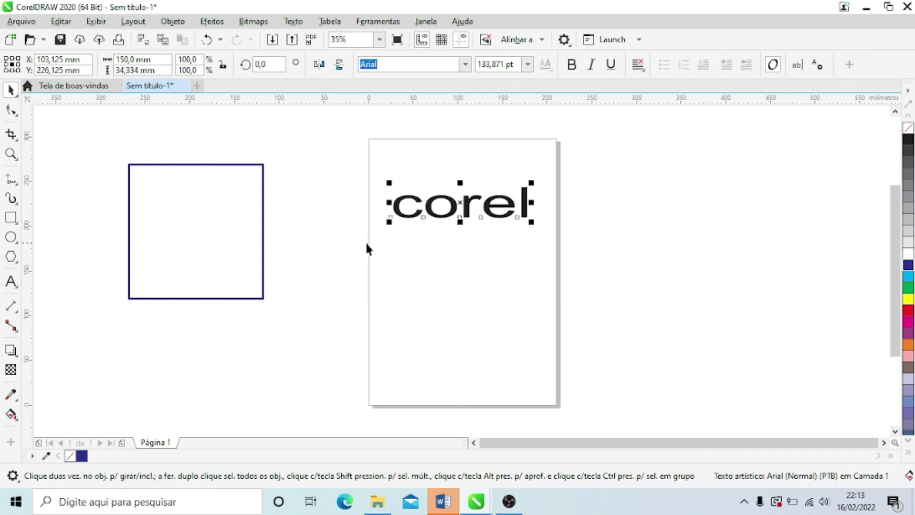
Move the "corel" text off the page and place it just above the blue square.
left_click_drag(470, 201, 679, 220)
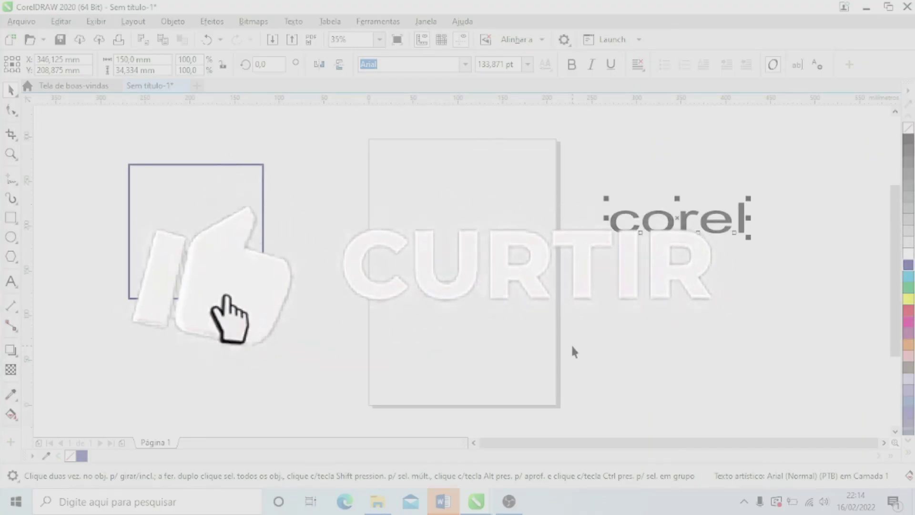
left_click_drag(678, 220, 191, 131)
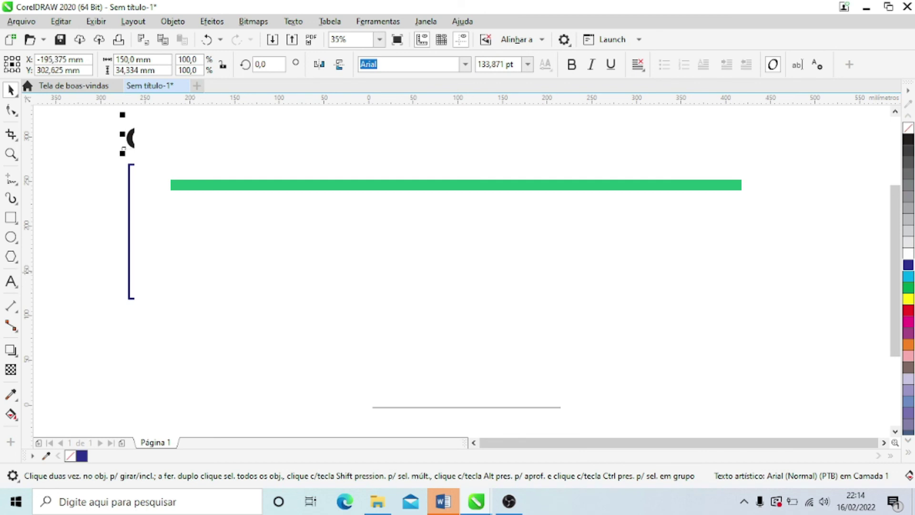